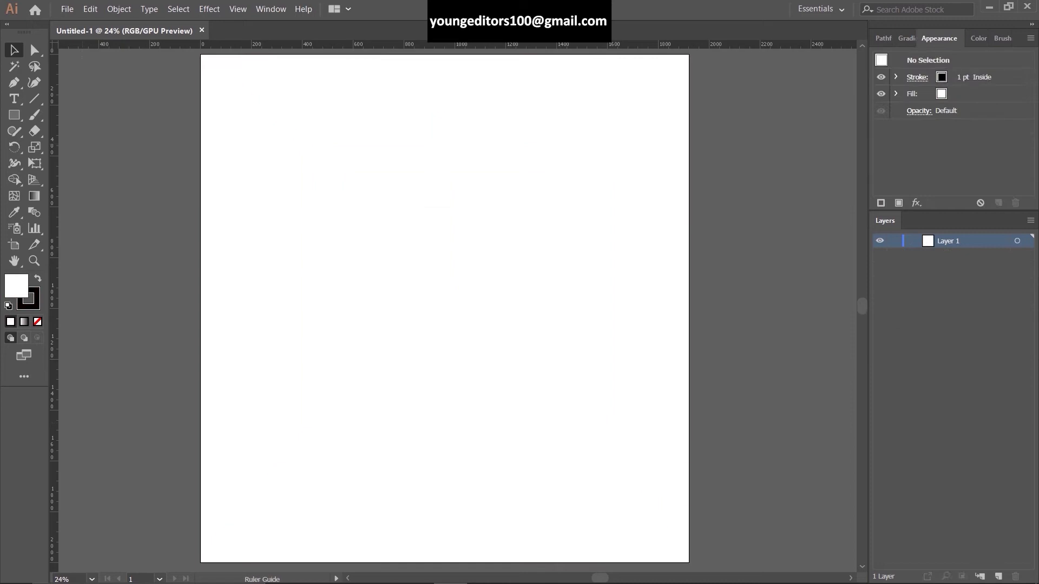
Draw the back-wall square and diagonals from its corners to the artboard corners.
{"action": "mouse_move", "coordinate": [378, 178]}
{"action": "left_mouse_down"}
{"action": "mouse_move", "coordinate": [614, 415]}
{"action": "mouse_move", "coordinate": [587, 385]}
{"action": "left_mouse_up"}
{"action": "left_click_drag", "start_coordinate": [482, 282], "coordinate": [451, 282]}
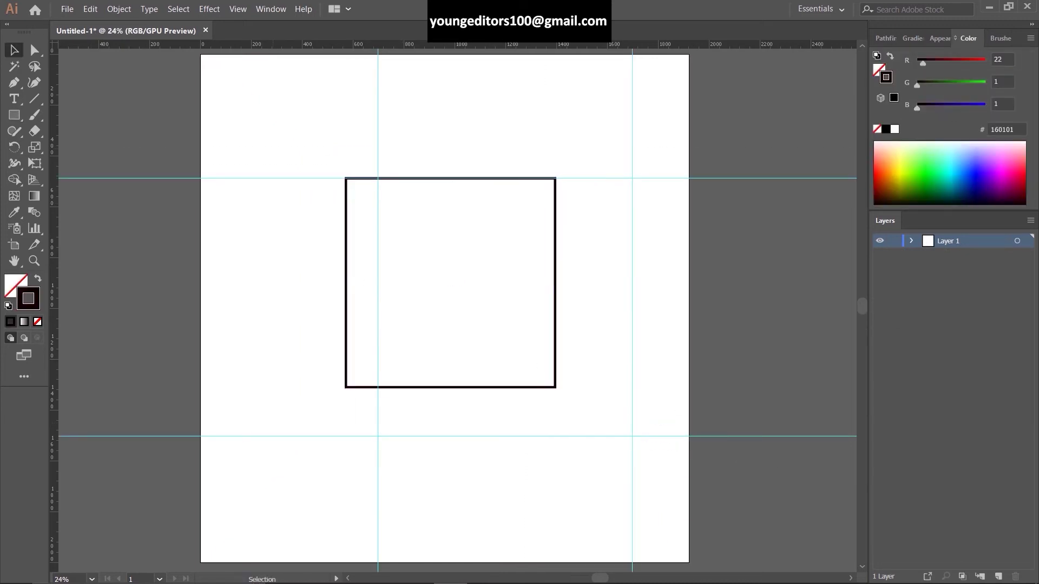
{"action": "key", "text": "ctrl+semicolon"}
{"action": "left_click", "coordinate": [200, 563]}
{"action": "left_click", "coordinate": [200, 54]}
{"action": "left_click", "coordinate": [555, 177]}
{"action": "left_click", "coordinate": [678, 54]}
{"action": "left_click", "coordinate": [200, 54]}
Add vertical door lines on the right wall, fitted to the diagonal.
{"action": "left_click", "coordinate": [556, 387]}
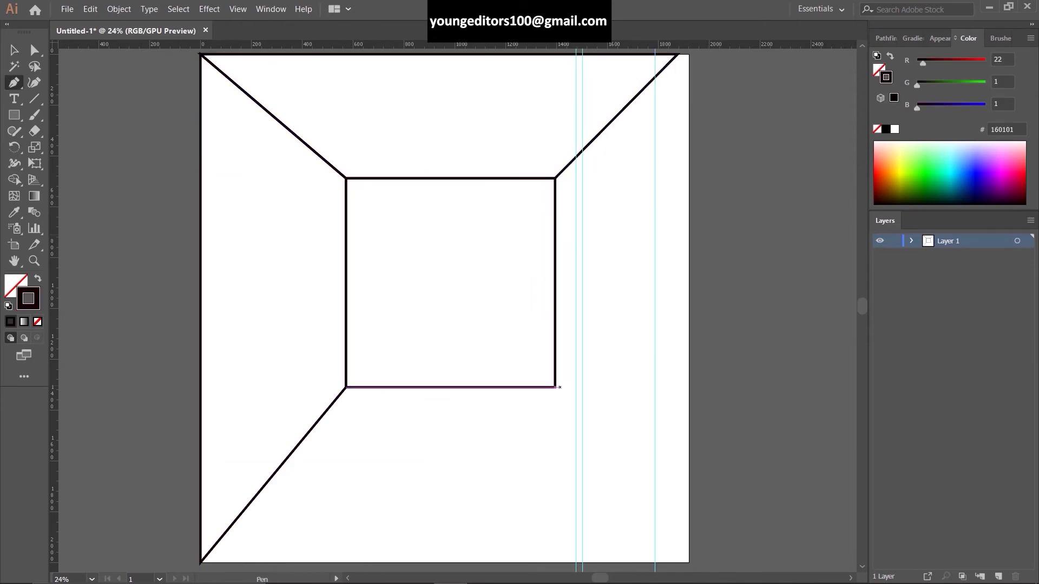
{"action": "left_click", "coordinate": [655, 517]}
{"action": "left_click", "coordinate": [656, 77]}
{"action": "left_click_drag", "start_coordinate": [659, 75], "coordinate": [660, 77]}
{"action": "left_click", "coordinate": [583, 154]}
Scale a copy of the back-wall square outward and centre it as the middle frame.
{"action": "key", "text": "ctrl+semicolon"}
{"action": "key", "text": "v"}
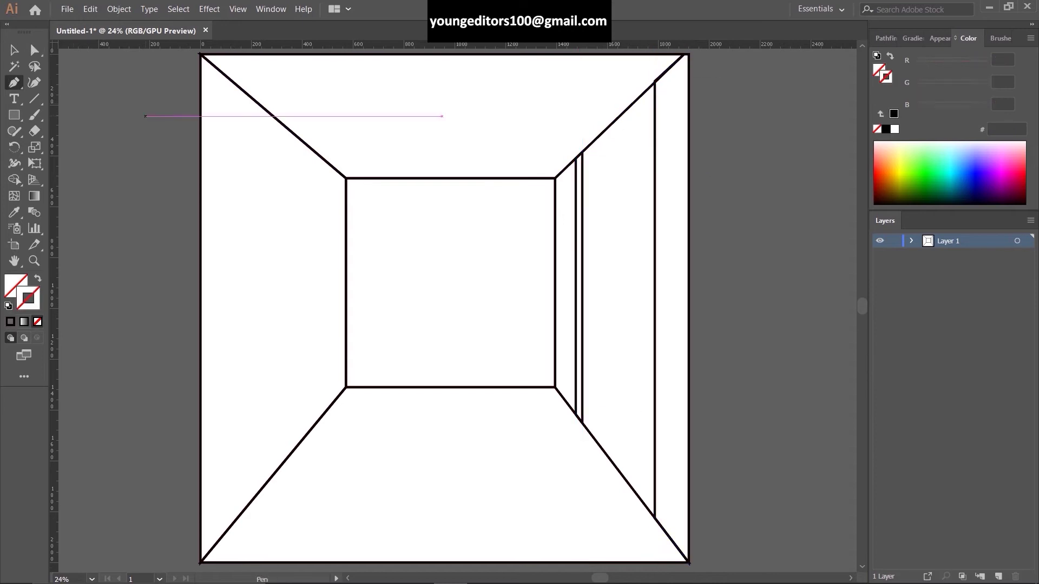
{"action": "mouse_move", "coordinate": [555, 388]}
{"action": "left_mouse_down"}
{"action": "mouse_move", "coordinate": [582, 416]}
{"action": "mouse_move", "coordinate": [593, 411]}
{"action": "mouse_move", "coordinate": [552, 446]}
{"action": "left_mouse_up"}
{"action": "left_click_drag", "start_coordinate": [402, 290], "coordinate": [448, 289]}
{"action": "key", "text": "ctrl+shift+a"}
{"action": "key", "text": "ctrl+a"}
Convert the middle frame helper path into a guide.
{"action": "scroll", "coordinate": [445, 325], "scroll_direction": "up", "scroll_amount": 1}
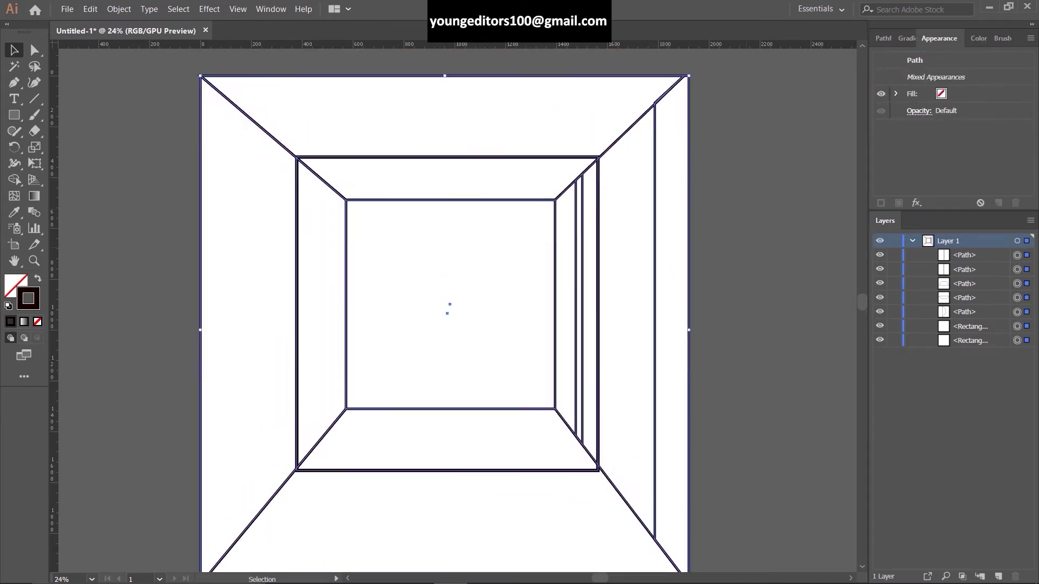
{"action": "scroll", "coordinate": [628, 428], "scroll_direction": "down", "scroll_amount": 3}
{"action": "left_click", "coordinate": [628, 427], "text": "shift"}
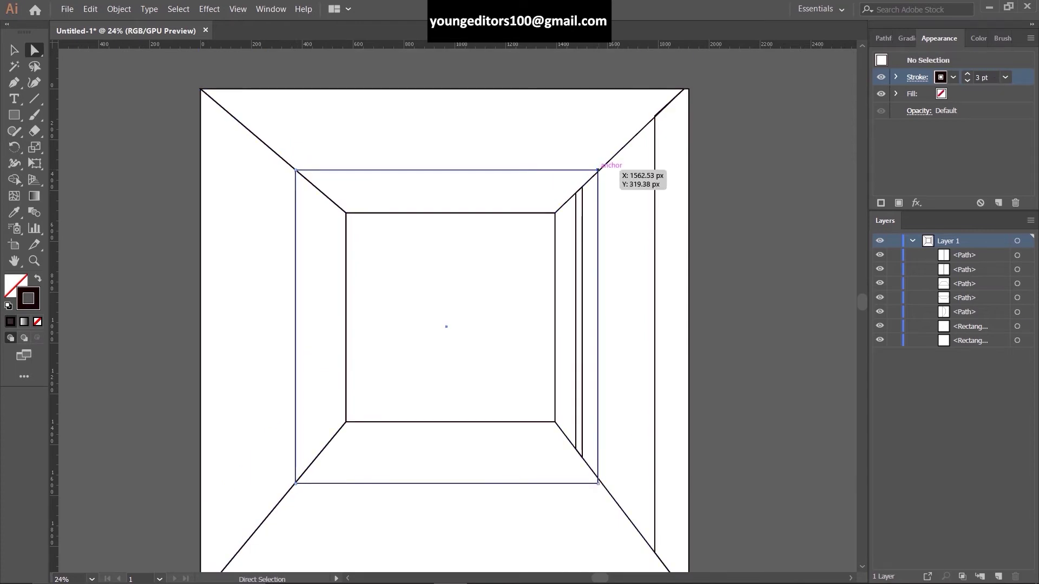
{"action": "left_click", "coordinate": [597, 170]}
{"action": "scroll", "coordinate": [597, 170], "scroll_direction": "down", "scroll_amount": 1}
{"action": "key", "text": "ctrl+5"}
{"action": "scroll", "coordinate": [656, 103], "scroll_direction": "up", "scroll_amount": 1}
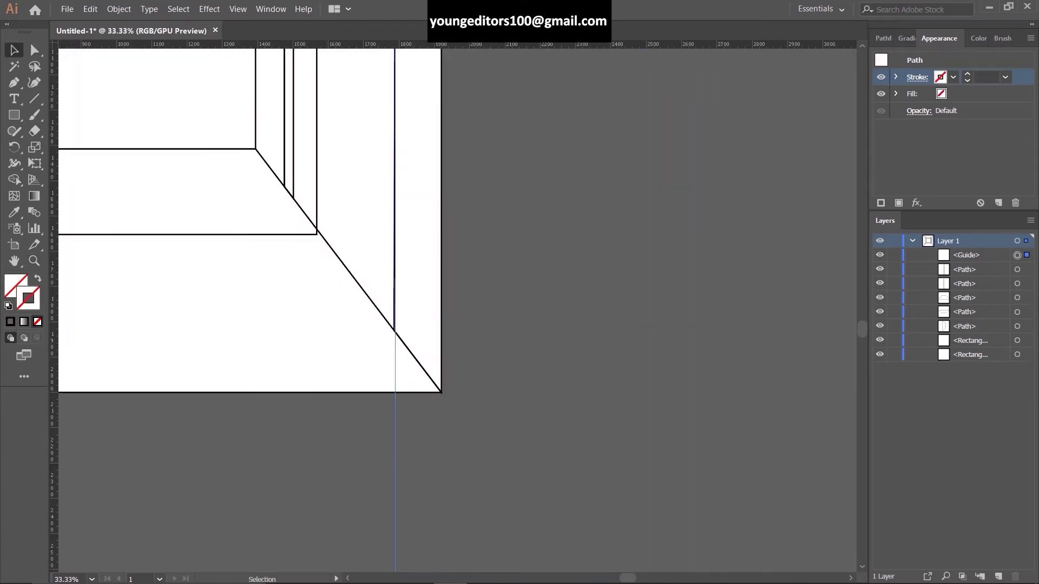
{"action": "scroll", "coordinate": [393, 265], "scroll_direction": "up", "scroll_amount": 3}
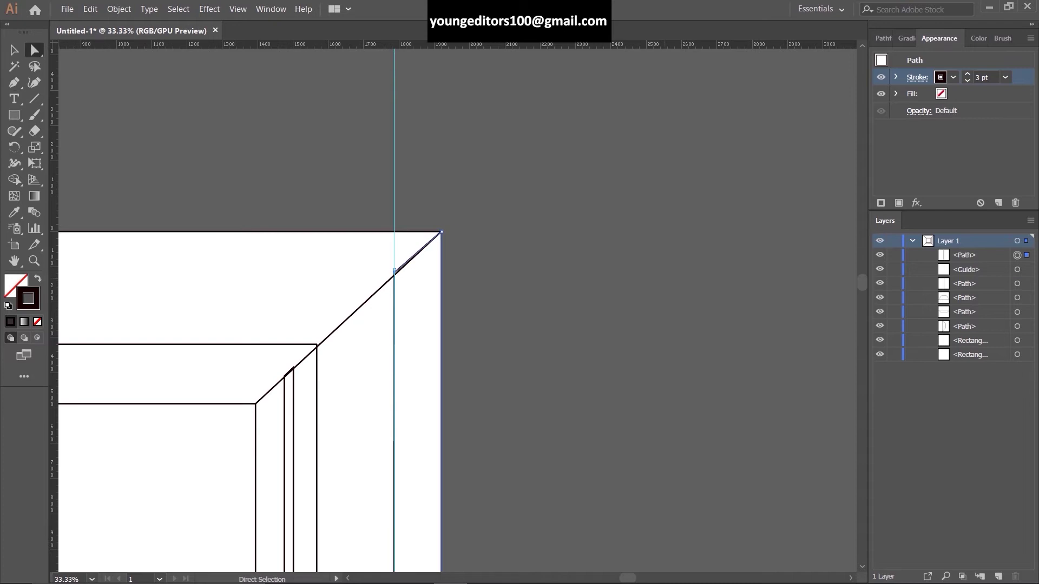
{"action": "left_click_drag", "start_coordinate": [288, 378], "coordinate": [560, 145]}
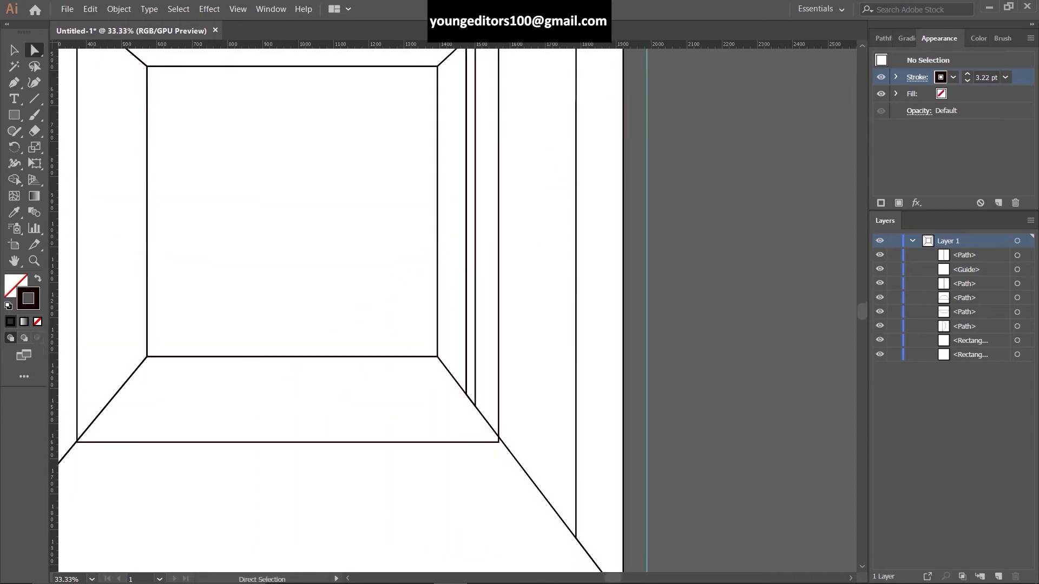
Select all the room artwork and divide it into separate wall shapes with Pathfinder.
{"action": "key", "text": "ctrl+a"}
{"action": "scroll", "coordinate": [520, 303], "scroll_direction": "left", "scroll_amount": 3}
{"action": "key", "text": "v"}
{"action": "key", "text": "shift+ctrl+F9"}
{"action": "key", "text": "a"}
{"action": "left_click", "coordinate": [695, 110]}
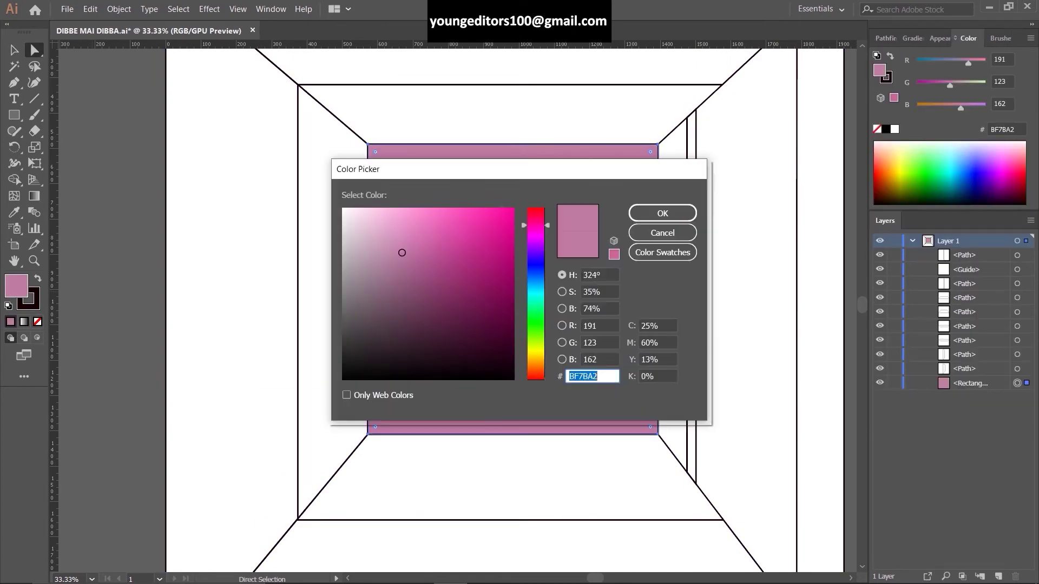
Fill the back wall pink and the inner frame light grey #D3DADD.
{"action": "key", "text": "Return"}
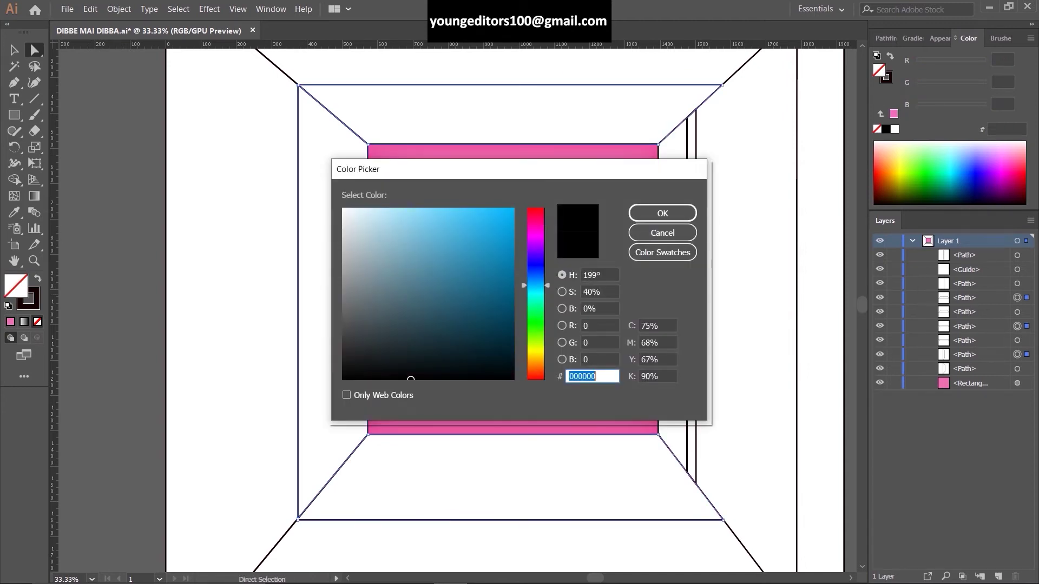
{"action": "type", "text": "D3DADD"}
{"action": "key", "text": "Return"}
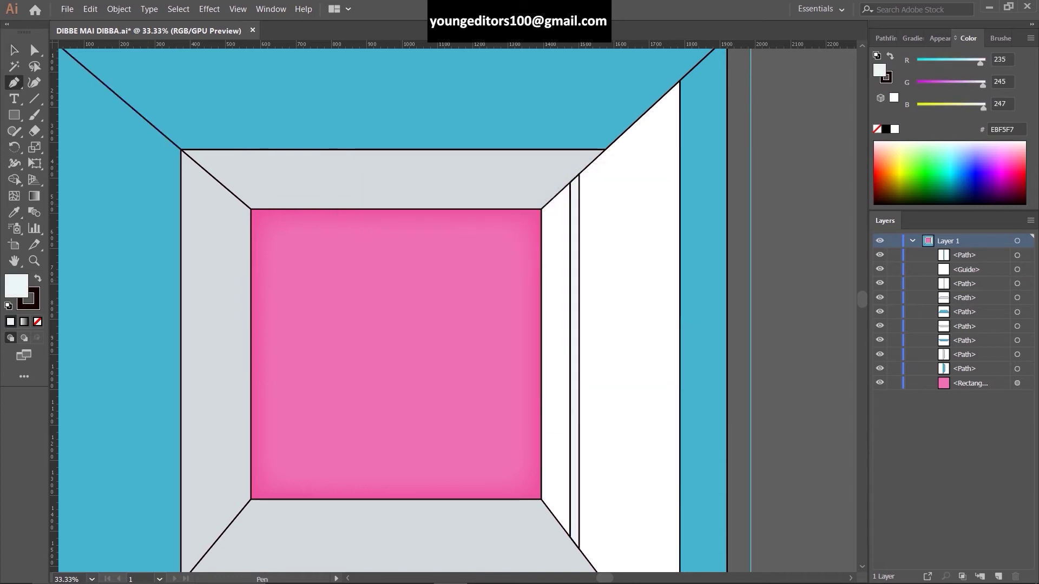
{"action": "left_click", "coordinate": [570, 536]}
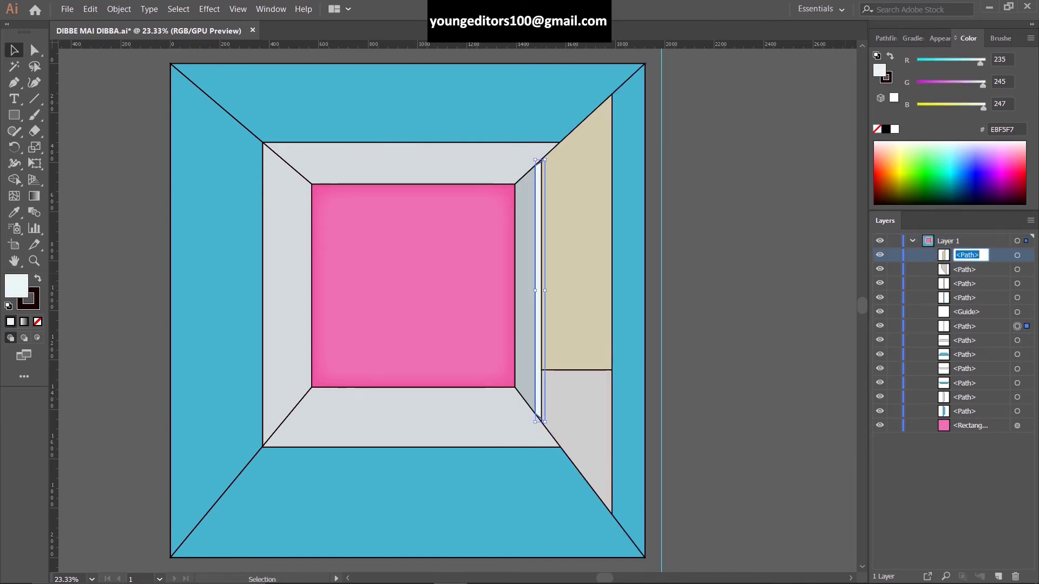
Send the beige door panel back so the white strip sits in front, and begin the top-left shadow shape.
{"action": "key", "text": "ctrl+["}
{"action": "key", "text": "a"}
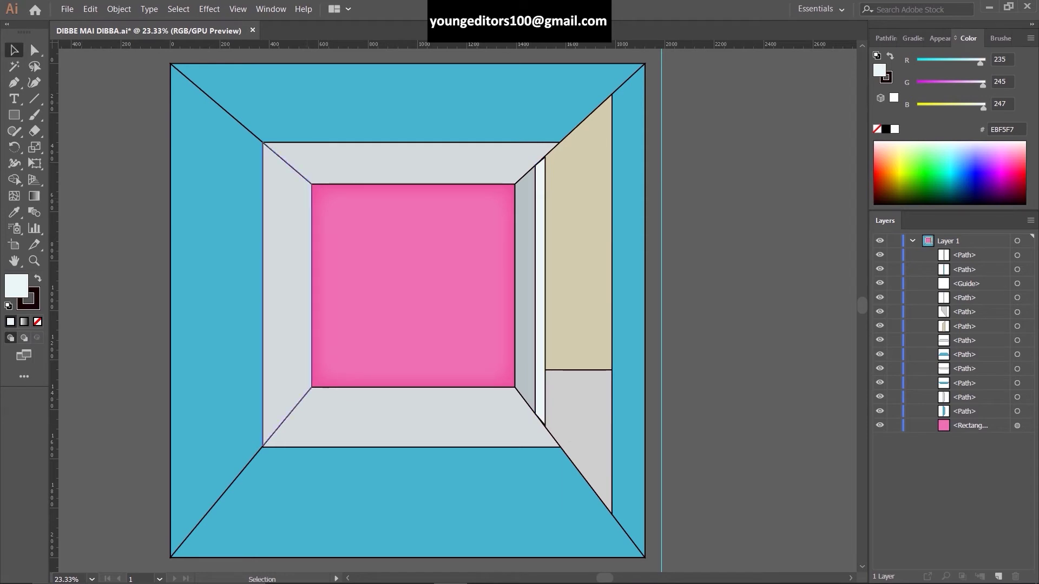
{"action": "left_click", "coordinate": [170, 63]}
{"action": "left_click", "coordinate": [247, 64]}
Finish the top-left shadow shape with a diagonal linear gradient and a dark teal middle stop.
{"action": "left_click", "coordinate": [352, 184]}
{"action": "left_click", "coordinate": [312, 221]}
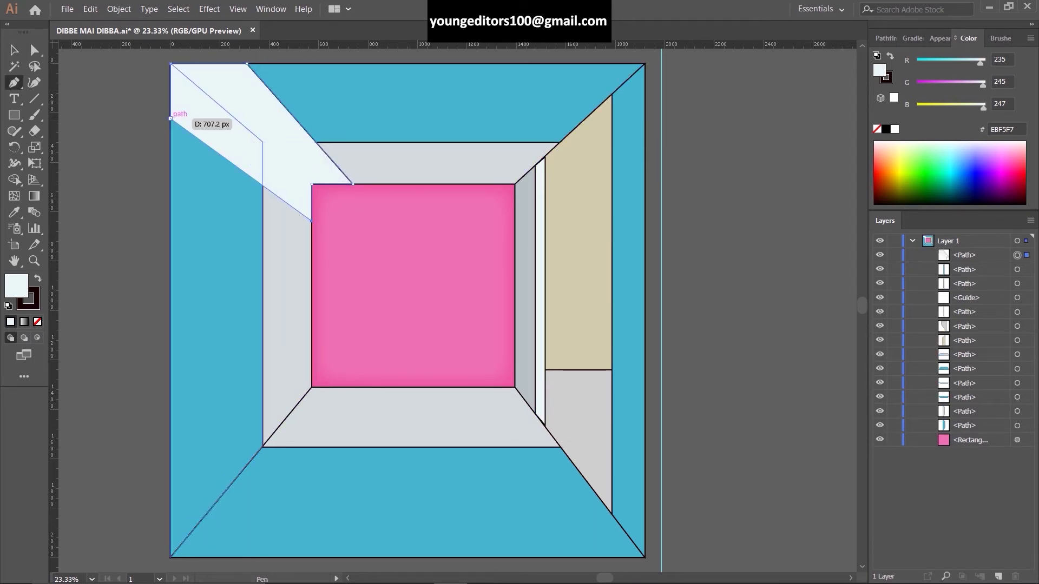
{"action": "left_click", "coordinate": [171, 118]}
{"action": "key", "text": "v"}
{"action": "left_click", "coordinate": [883, 62]}
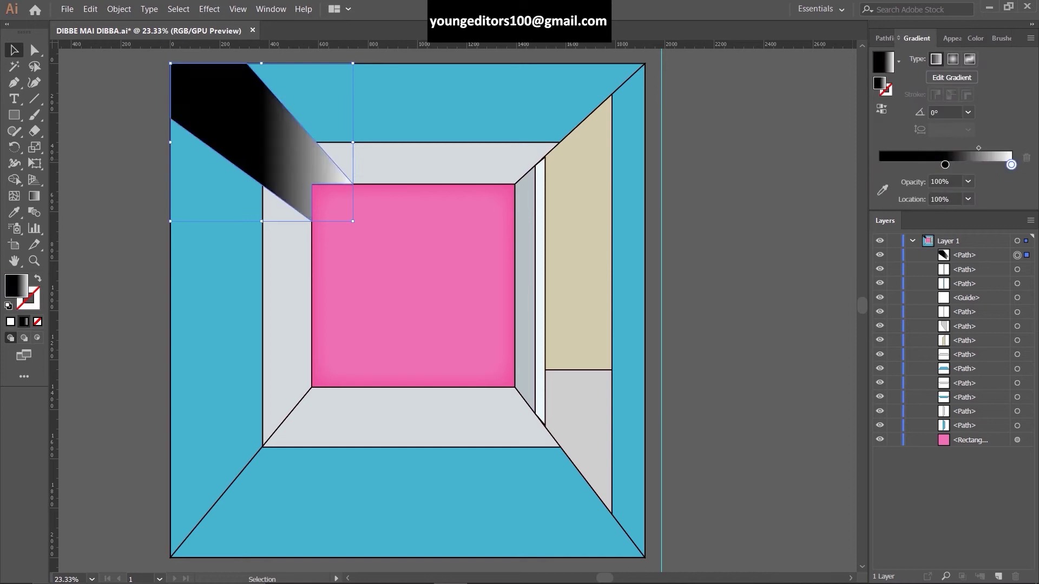
{"action": "left_click_drag", "start_coordinate": [246, 141], "coordinate": [271, 114]}
{"action": "key", "text": "v"}
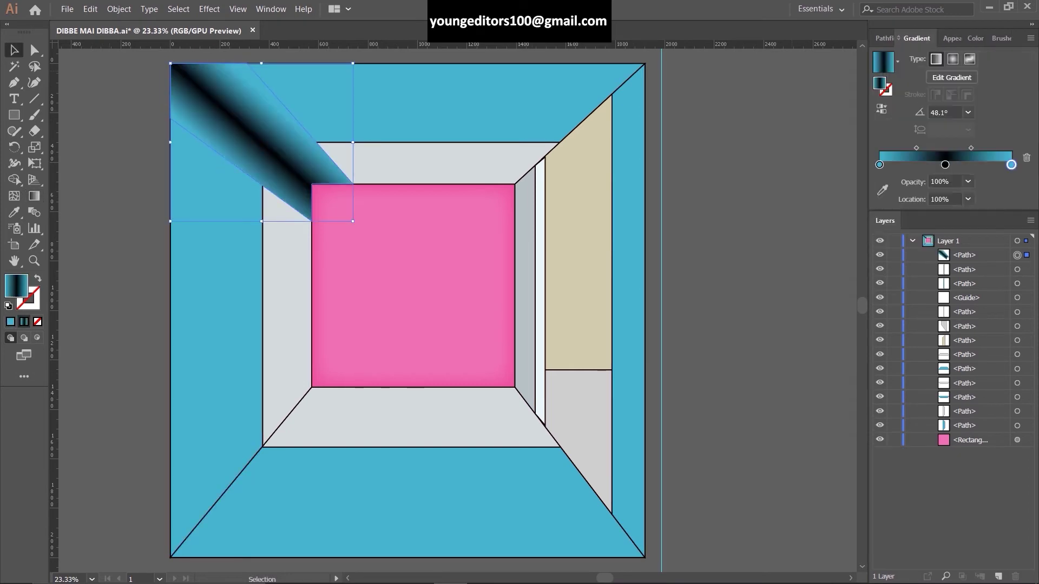
{"action": "double_click", "coordinate": [945, 165]}
{"action": "key", "text": "Escape"}
Draw the bottom-left shadow shape and angle its gradient across the corner diagonal.
{"action": "key", "text": "p"}
{"action": "left_click", "coordinate": [170, 469]}
{"action": "left_click", "coordinate": [170, 557]}
{"action": "left_click", "coordinate": [265, 558]}
{"action": "left_click", "coordinate": [345, 388]}
{"action": "left_click", "coordinate": [311, 354]}
{"action": "left_click", "coordinate": [170, 470]}
{"action": "key", "text": "g"}
{"action": "left_click_drag", "start_coordinate": [182, 556], "coordinate": [232, 464]}
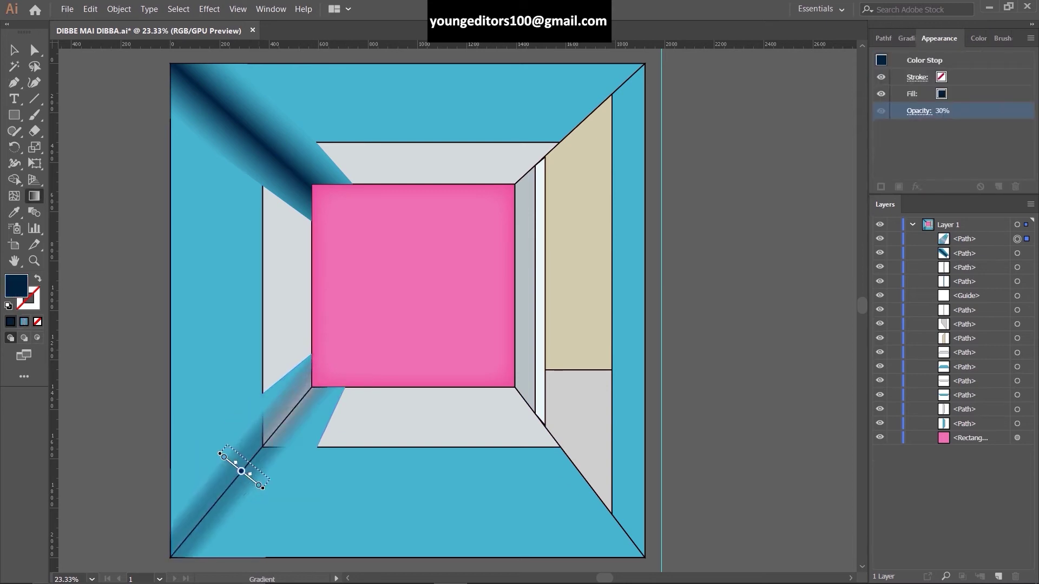
Set the outer gradient stop to 0% opacity so the left shadows fade out.
{"action": "left_click", "coordinate": [919, 145]}
{"action": "left_click", "coordinate": [906, 38]}
{"action": "left_click", "coordinate": [1011, 165]}
{"action": "type", "text": "0"}
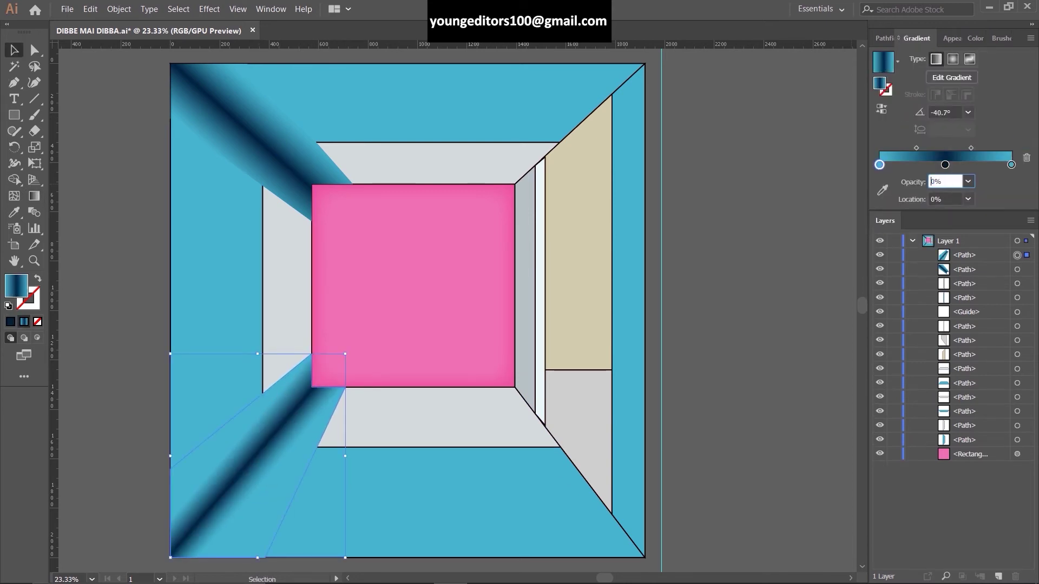
{"action": "key", "text": "Return"}
{"action": "left_click", "coordinate": [243, 135]}
{"action": "key", "text": "i"}
{"action": "left_click", "coordinate": [216, 504]}
Add the bottom-right gradient shadow and start the top-right shadow shape.
{"action": "key", "text": "p"}
{"action": "left_click", "coordinate": [611, 513]}
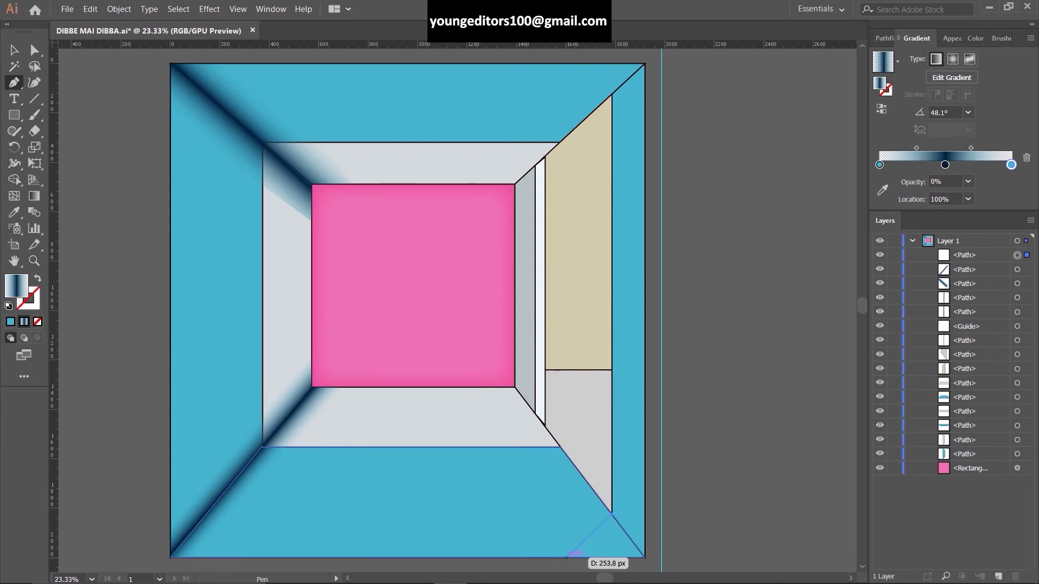
{"action": "key", "text": "g"}
{"action": "left_click_drag", "start_coordinate": [602, 545], "coordinate": [641, 515]}
{"action": "left_click", "coordinate": [945, 164]}
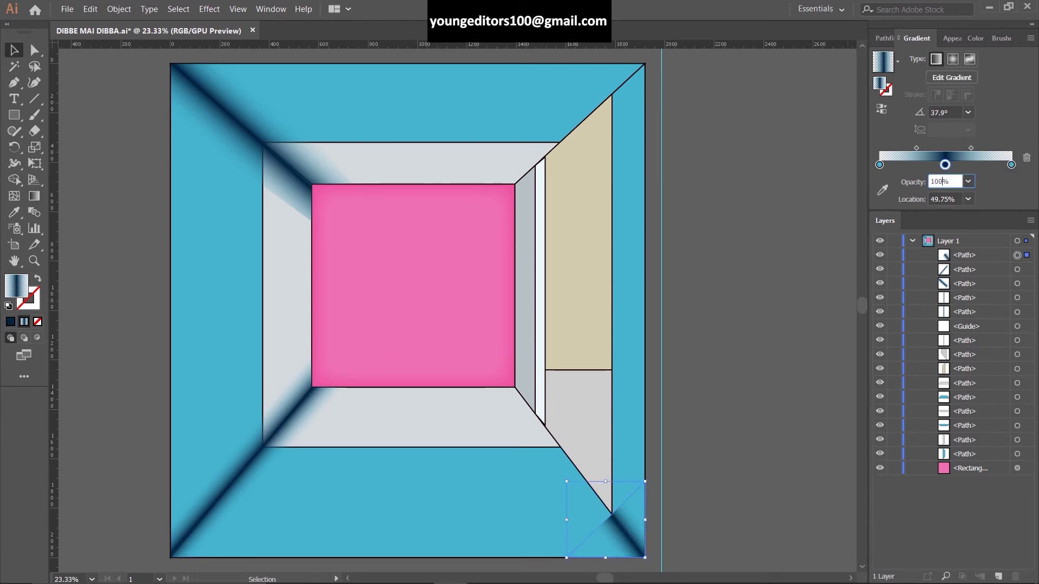
{"action": "key", "text": "ctrl+shift+a"}
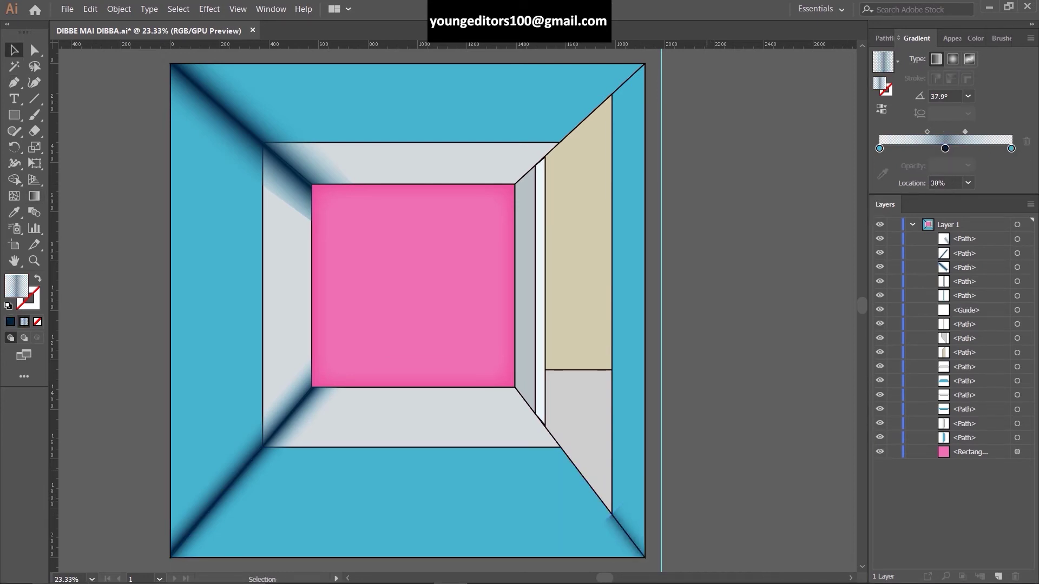
{"action": "left_click", "coordinate": [563, 95]}
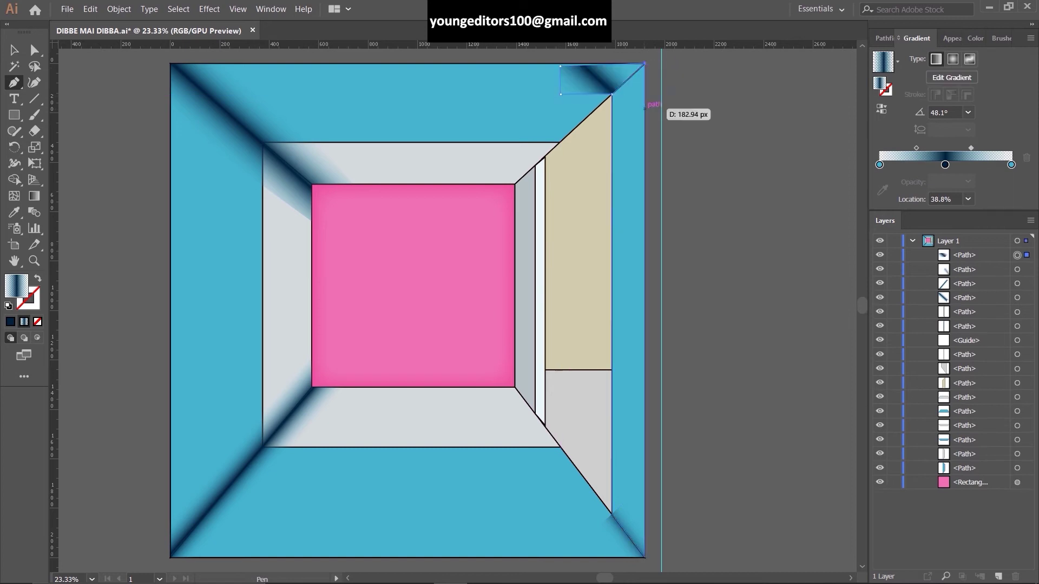
{"action": "left_click", "coordinate": [645, 108]}
Select the top-left corner shadow for gradient editing.
{"action": "key", "text": "g"}
{"action": "key", "text": "ctrl+shift+a"}
{"action": "key", "text": "p"}
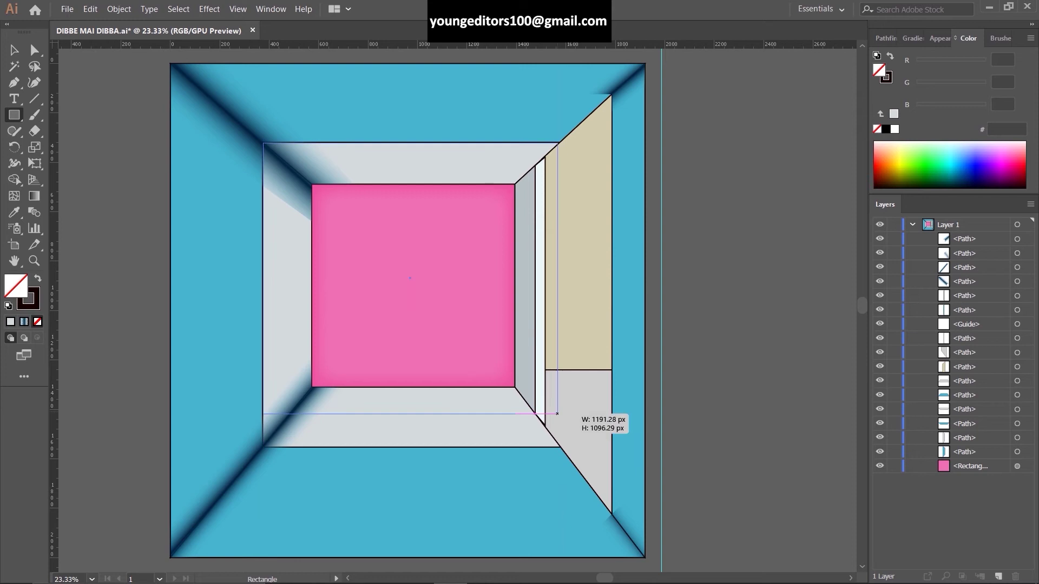
{"action": "key", "text": "v"}
{"action": "key", "text": "shift+ctrl+F9"}
{"action": "left_click", "coordinate": [287, 168]}
{"action": "key", "text": "g"}
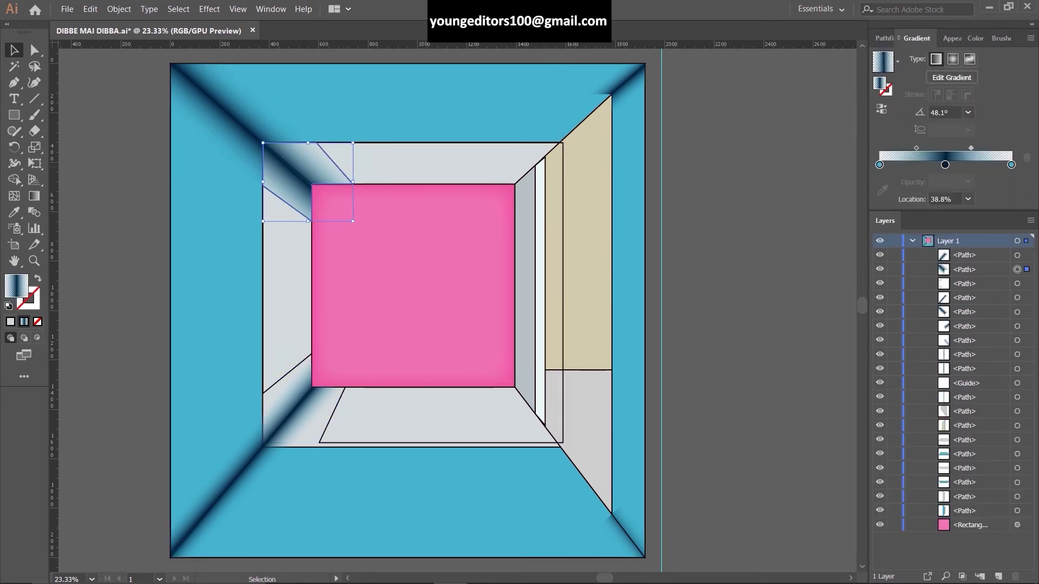
Set a gradient stop to black, then undo the unwanted edits.
{"action": "double_click", "coordinate": [945, 148]}
{"action": "left_click", "coordinate": [837, 220]}
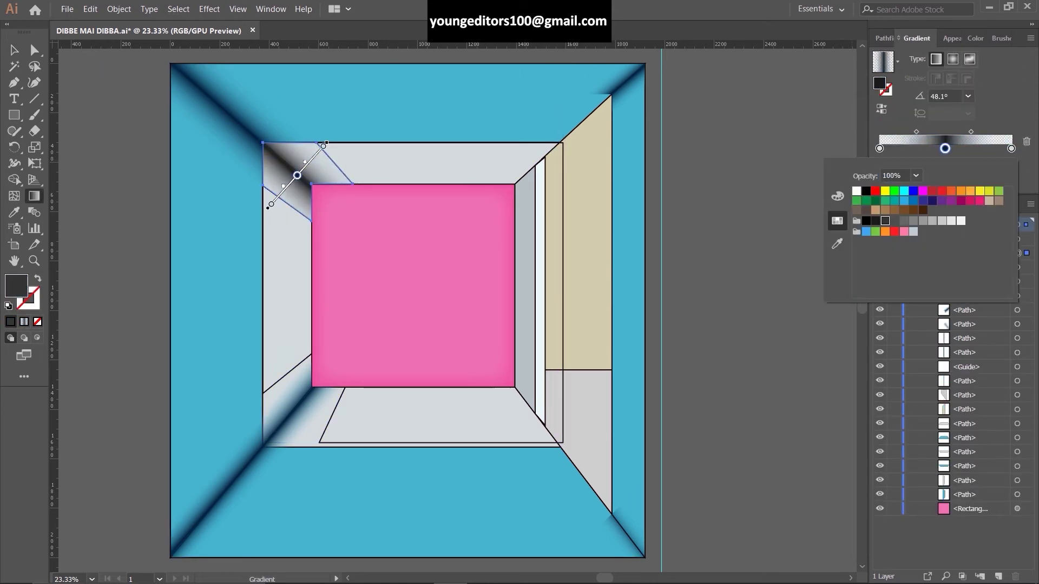
{"action": "key", "text": "v"}
{"action": "left_click", "coordinate": [292, 417]}
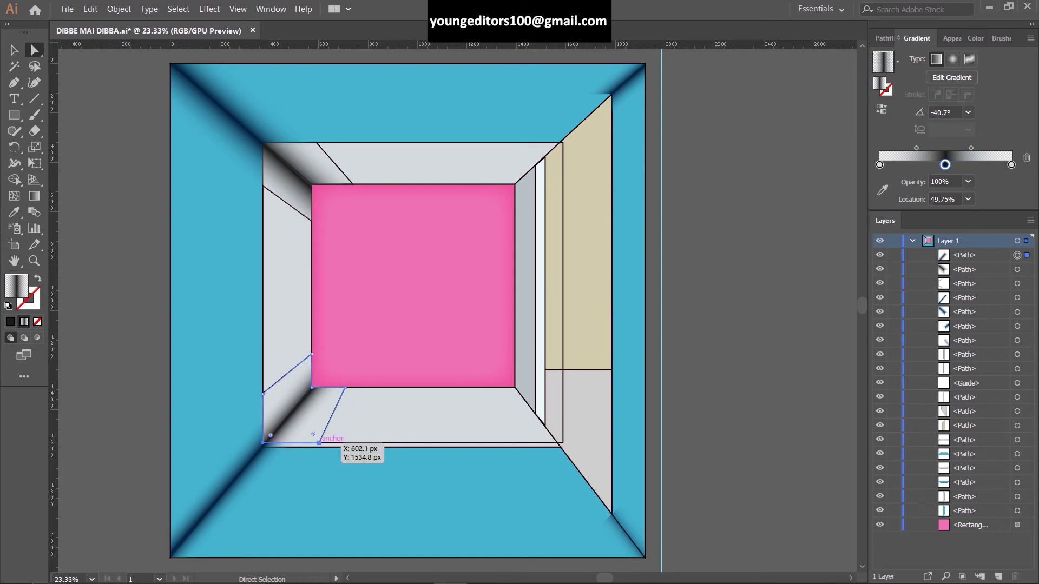
{"action": "key", "text": "ctrl+z"}
{"action": "key", "text": "ctrl+z"}
{"action": "left_click", "coordinate": [271, 150]}
{"action": "key", "text": "v"}
{"action": "key", "text": "ctrl+z"}
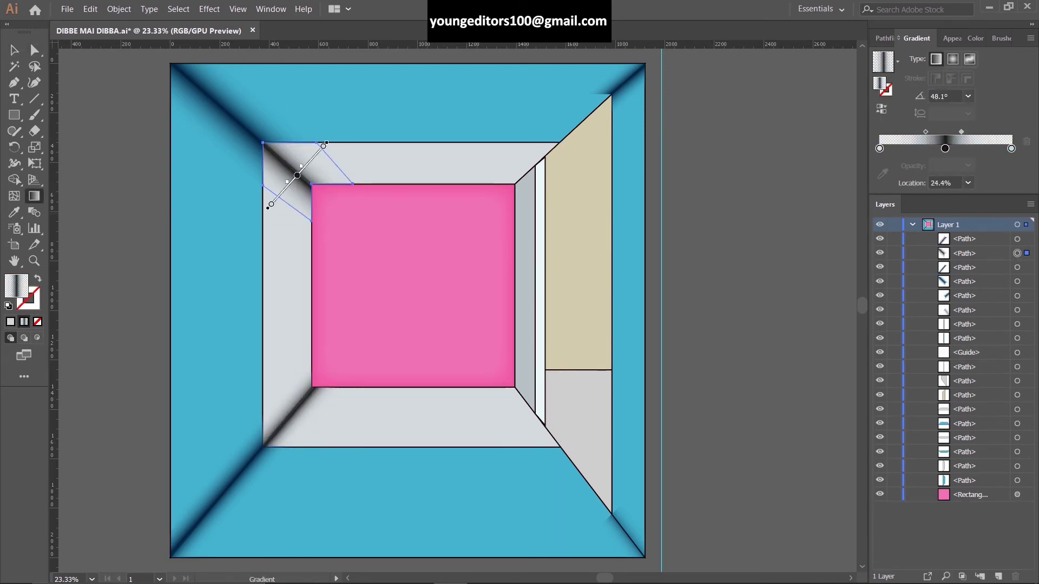
{"action": "key", "text": "ctrl+z"}
{"action": "key", "text": "ctrl+z"}
{"action": "key", "text": "ctrl+z"}
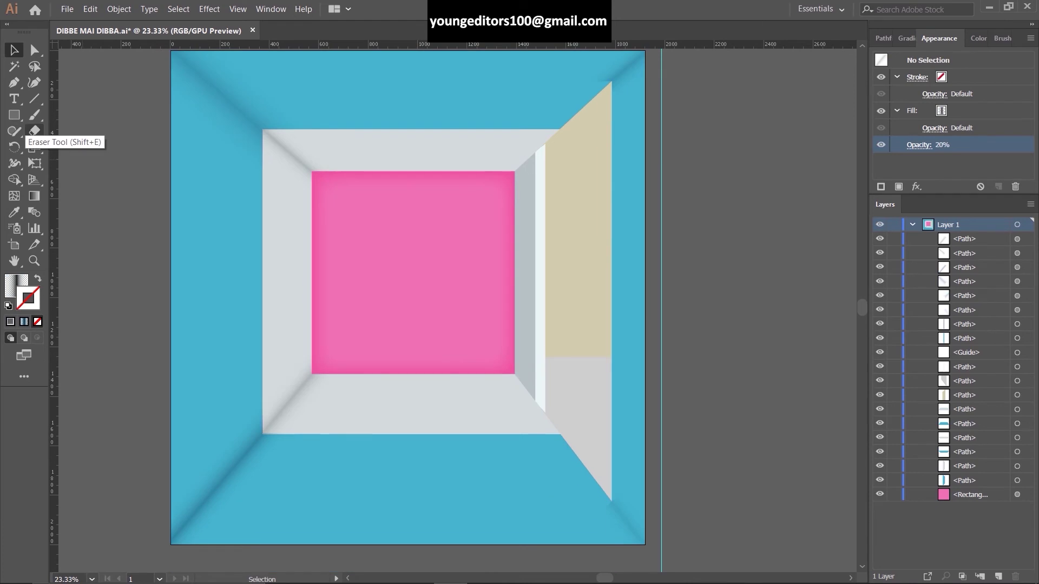
Apply a Gaussian Blur to the pink back wall and deselect it.
{"action": "left_click", "coordinate": [287, 411]}
{"action": "left_click", "coordinate": [209, 8]}
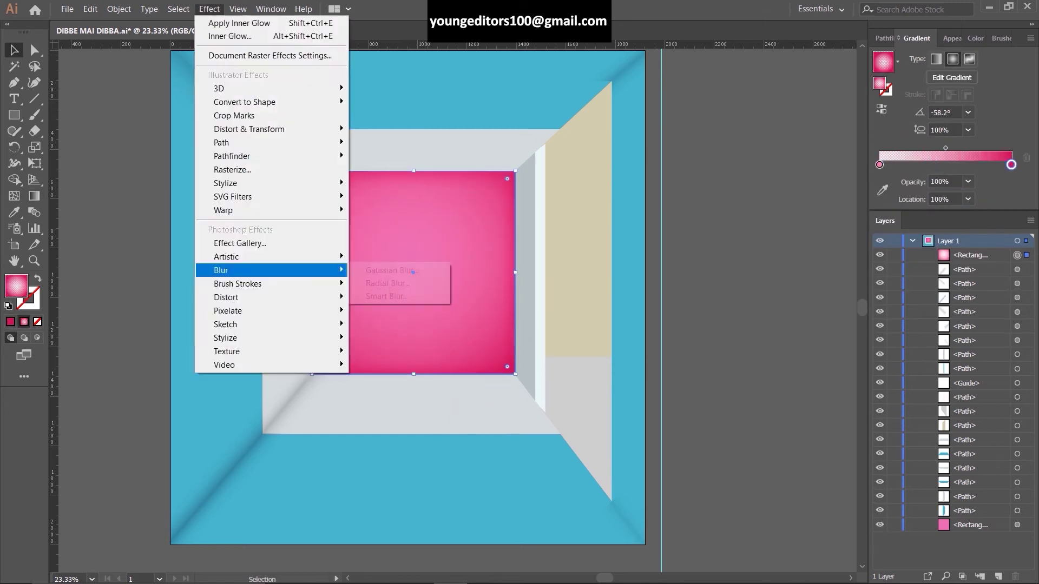
{"action": "key", "text": "Return"}
{"action": "key", "text": "ctrl+shift+a"}
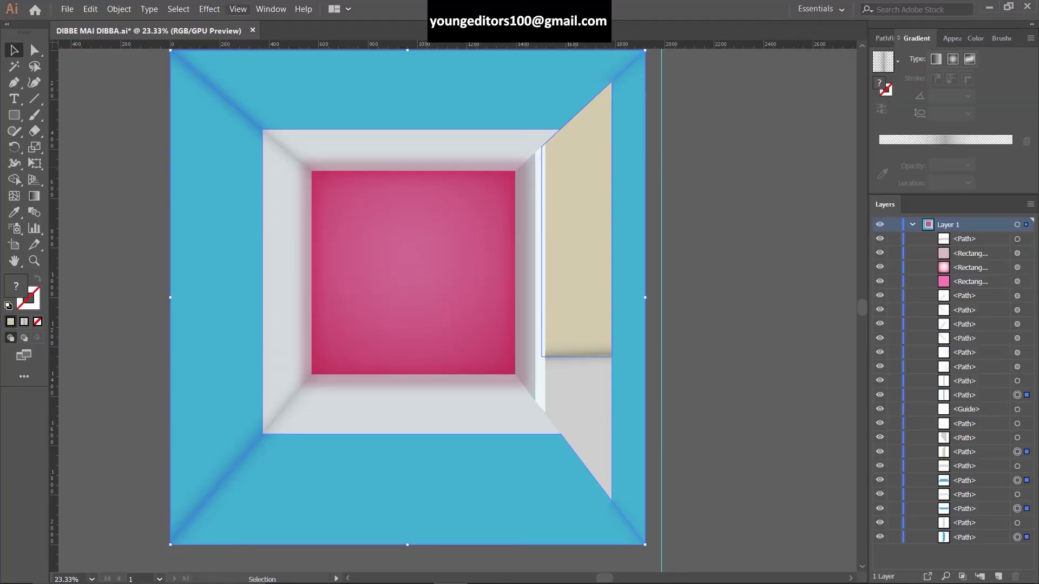
Apply the Note Paper texture to the blue walls with Graininess 6.
{"action": "left_click", "coordinate": [210, 9]}
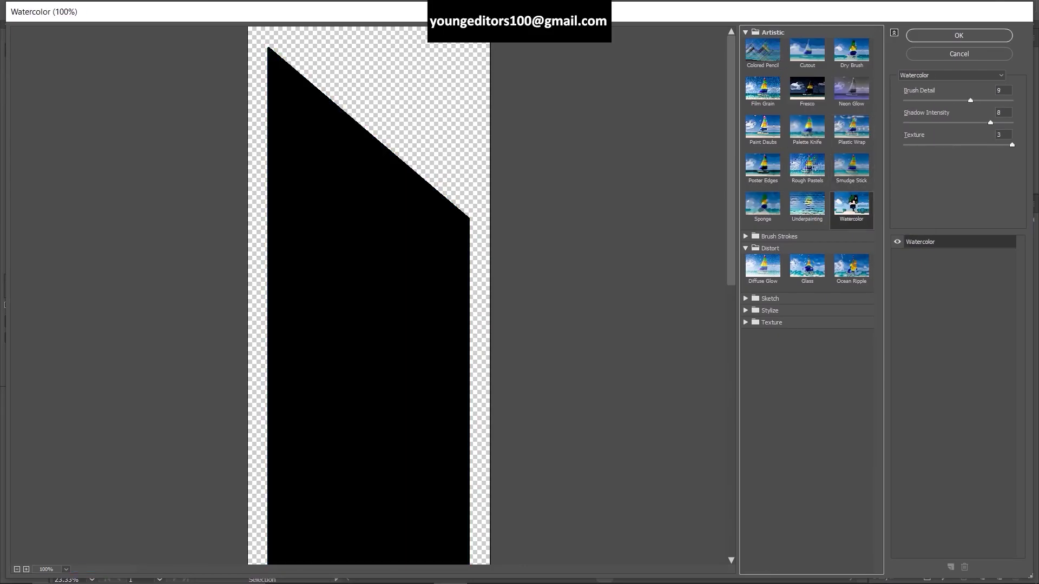
{"action": "key", "text": "shift+Tab"}
{"action": "type", "text": "6"}
{"action": "key", "text": "shift+Tab"}
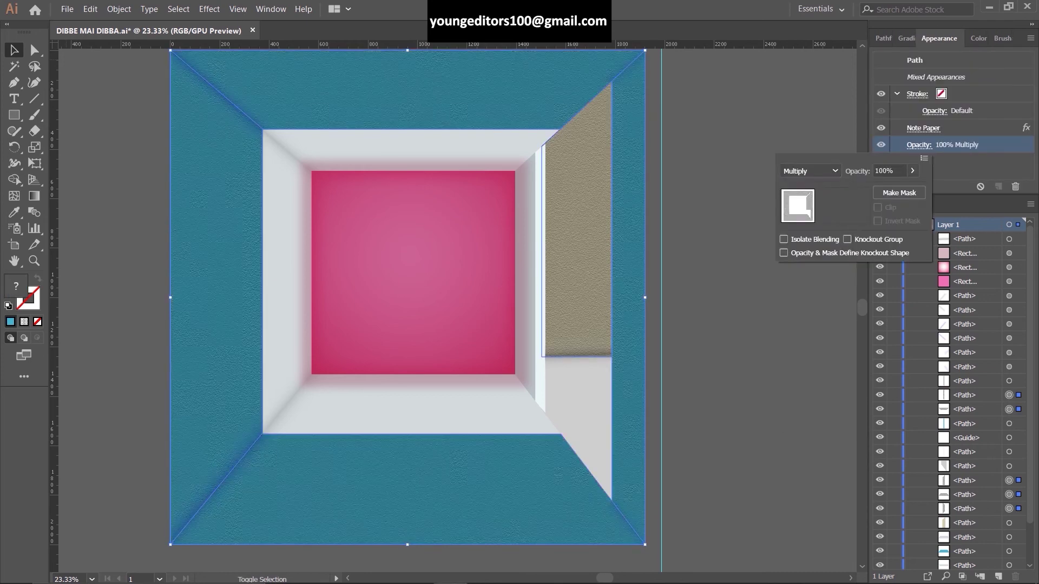
Set the textured blue walls to Normal blending at 40% opacity.
{"action": "left_click", "coordinate": [810, 171]}
{"action": "left_click", "coordinate": [800, 204]}
{"action": "left_click", "coordinate": [889, 171]}
{"action": "type", "text": "40"}
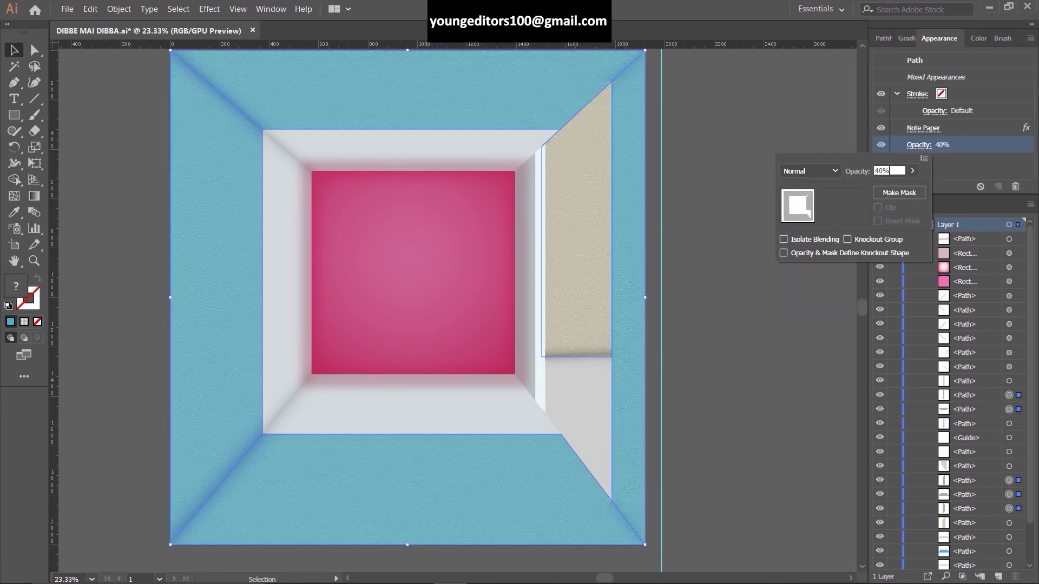
Undo the blending, opacity and texture changes on the walls.
{"action": "key", "text": "ctrl+z"}
{"action": "key", "text": "ctrl+z"}
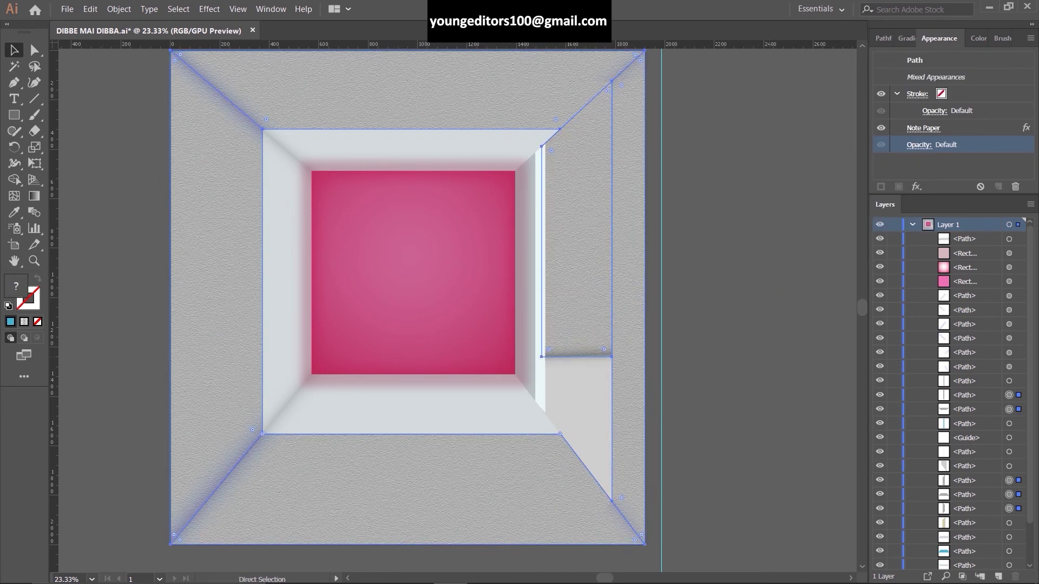
{"action": "key", "text": "ctrl+z"}
{"action": "key", "text": "ctrl+z"}
{"action": "key", "text": "ctrl+z"}
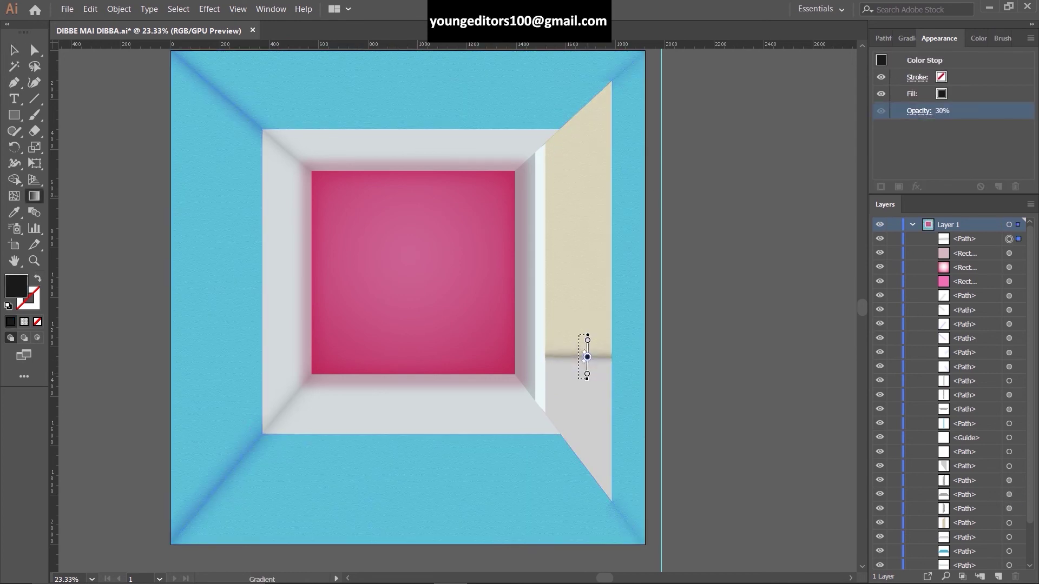
{"action": "key", "text": "ctrl+z"}
{"action": "key", "text": "ctrl+z"}
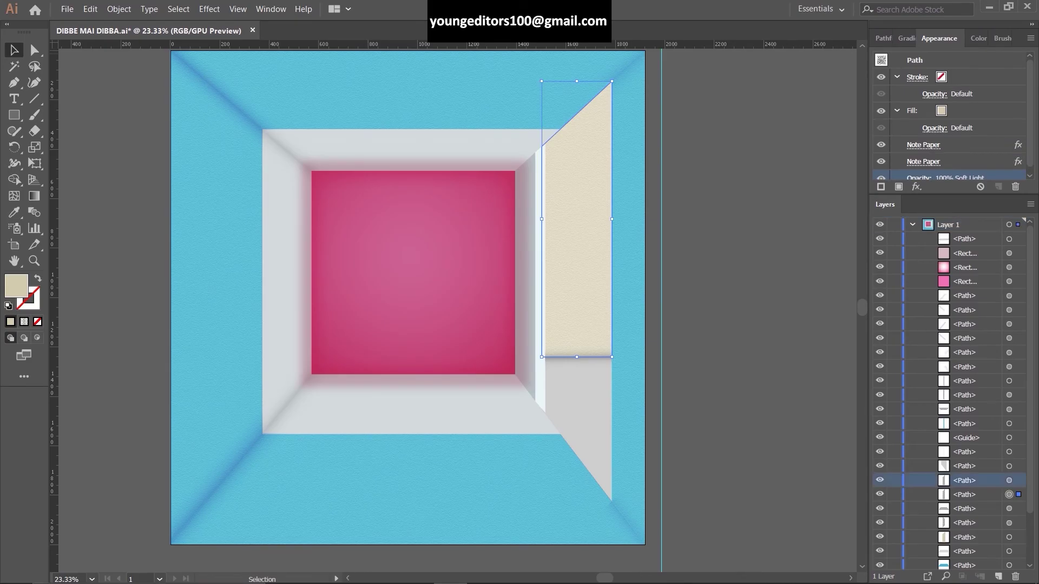
{"action": "key", "text": "ctrl+z"}
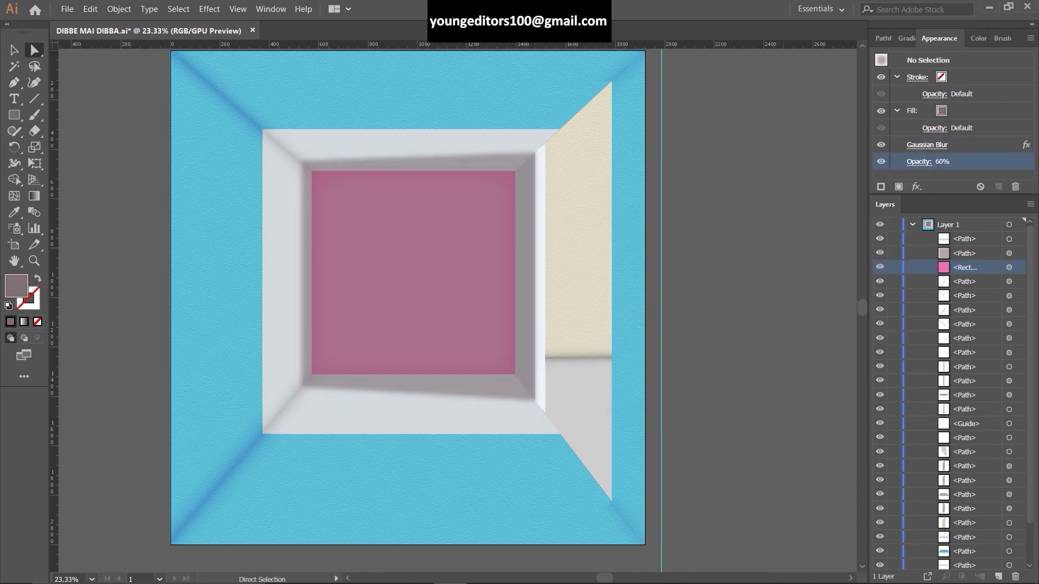
Bring the white strip to the front and draw a shading rectangle over the inner room.
{"action": "right_click", "coordinate": [540, 264]}
{"action": "left_click", "coordinate": [704, 458]}
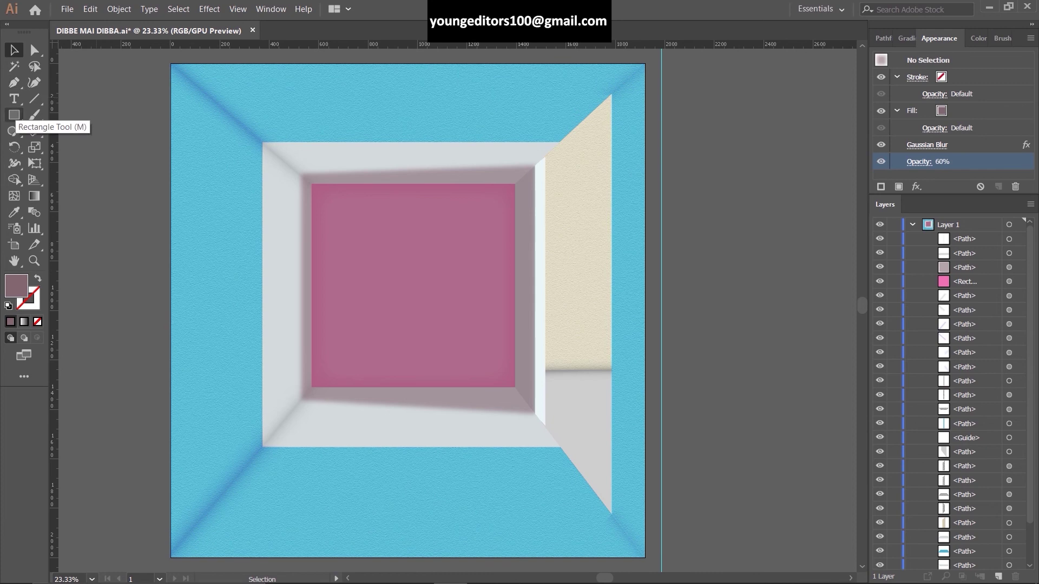
{"action": "left_click_drag", "start_coordinate": [611, 401], "coordinate": [611, 514]}
{"action": "key", "text": "a"}
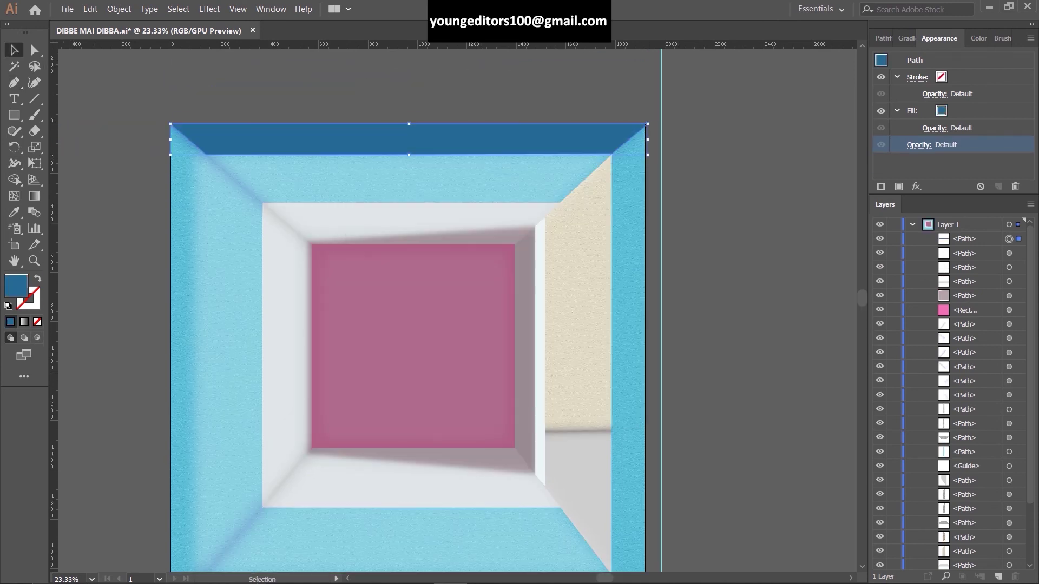
Give the top, right and bottom wall strips Gaussian-blurred gradients that darken toward the outer edges.
{"action": "key", "text": "g"}
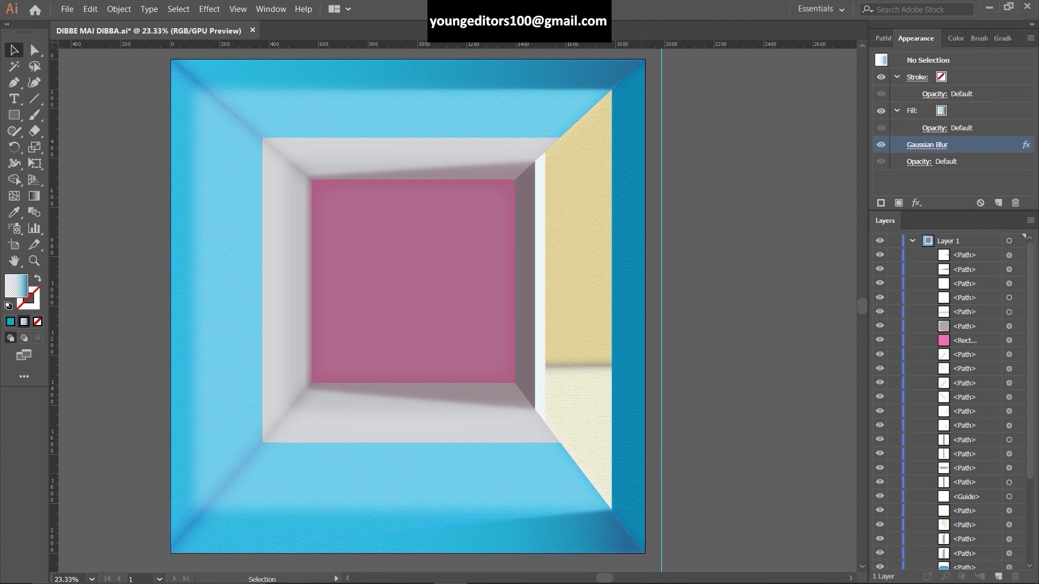
{"action": "scroll", "coordinate": [406, 308], "scroll_direction": "up", "scroll_amount": 3}
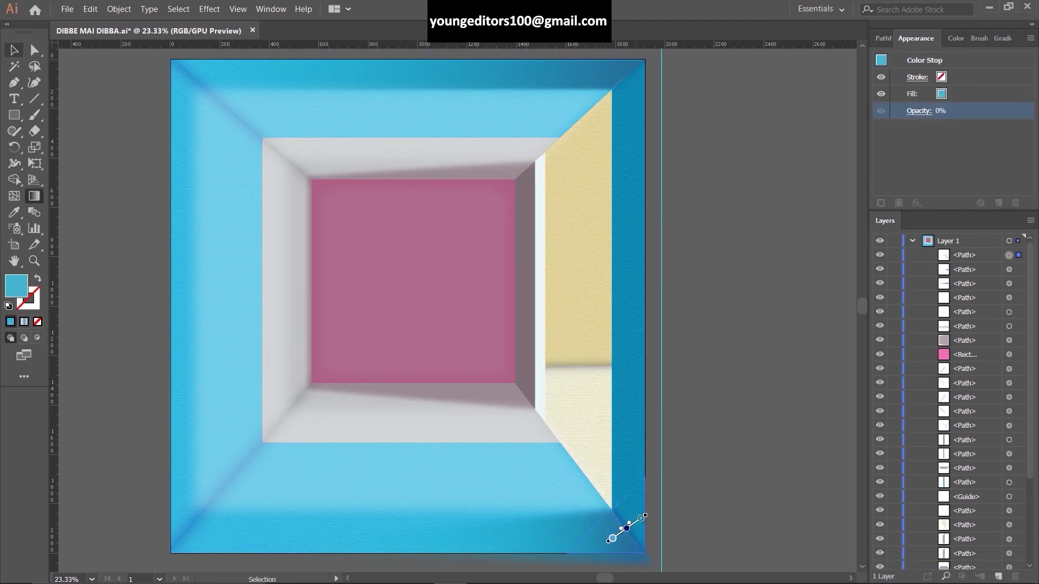
Recolour the top wall strip to bright cyan #21AFDB and nudge it slightly left.
{"action": "left_click", "coordinate": [615, 528]}
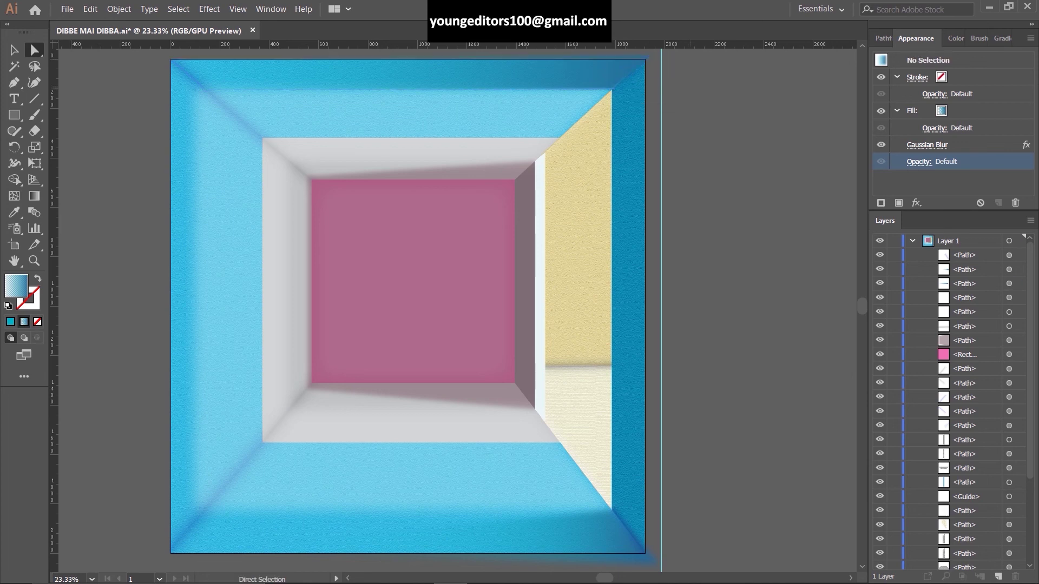
{"action": "left_click", "coordinate": [615, 88]}
{"action": "left_click", "coordinate": [406, 97]}
{"action": "double_click", "coordinate": [16, 285]}
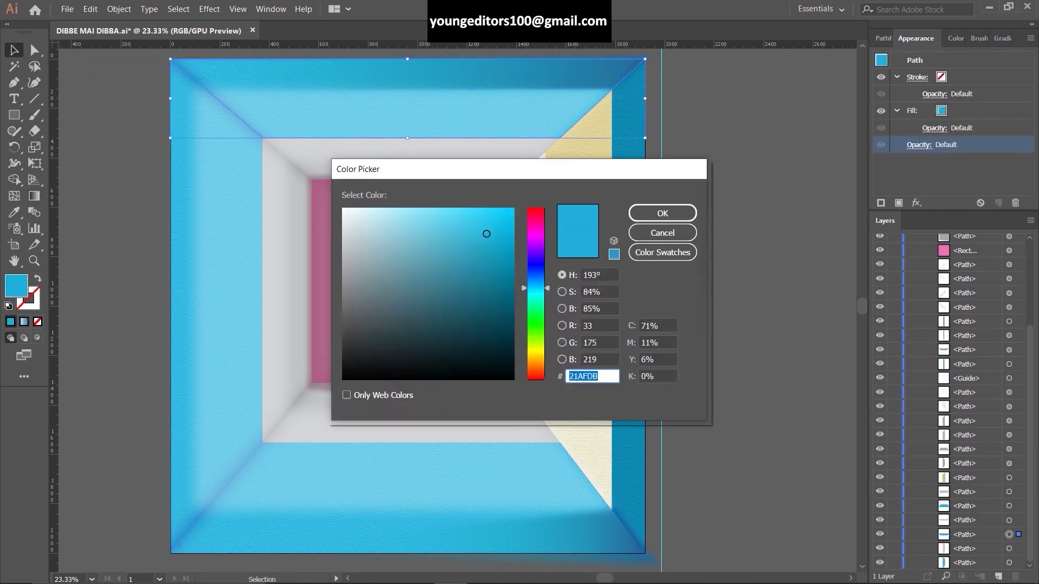
{"action": "left_click", "coordinate": [662, 213]}
{"action": "left_click_drag", "start_coordinate": [586, 85], "coordinate": [569, 89]}
Zoom in on the top-right corner shadow, bring it to the front, and edit its gradient.
{"action": "left_click", "coordinate": [628, 76]}
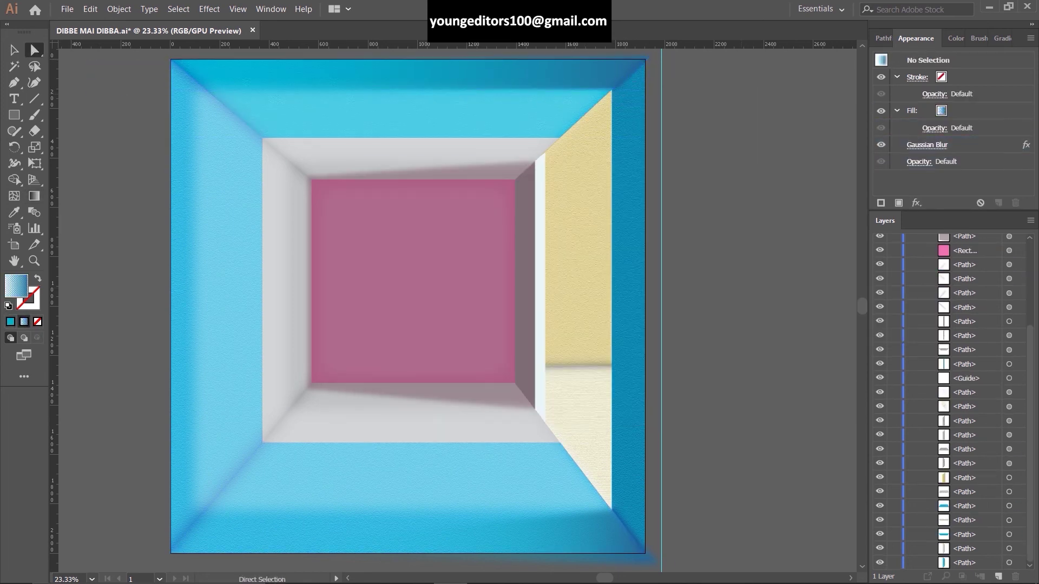
{"action": "key", "text": "ctrl+plus"}
{"action": "key", "text": "ctrl+plus"}
{"action": "key", "text": "ctrl+plus"}
{"action": "left_click", "coordinate": [519, 271]}
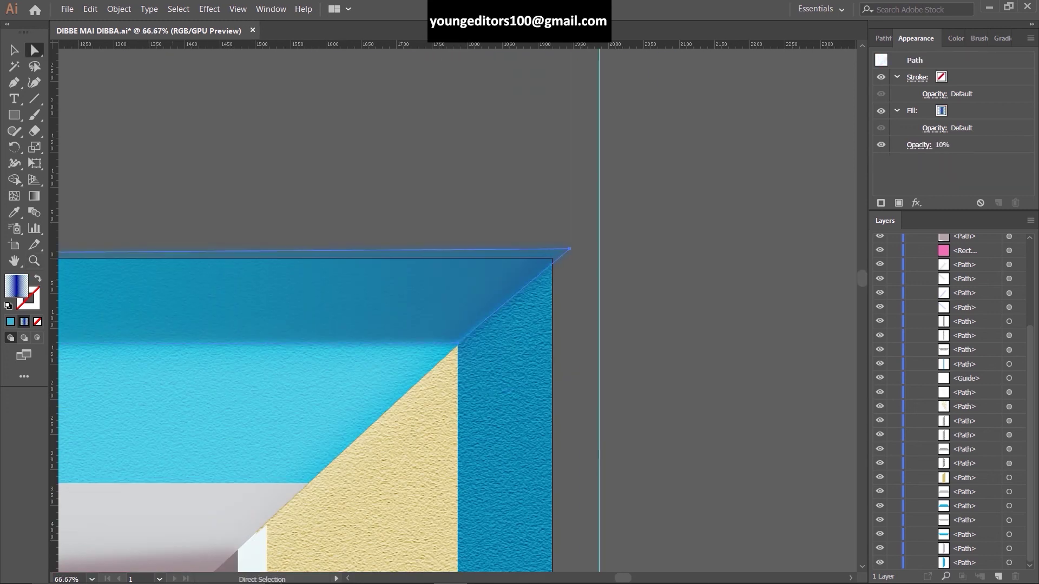
{"action": "right_click", "coordinate": [490, 101]}
{"action": "left_click", "coordinate": [676, 283]}
{"action": "key", "text": "g"}
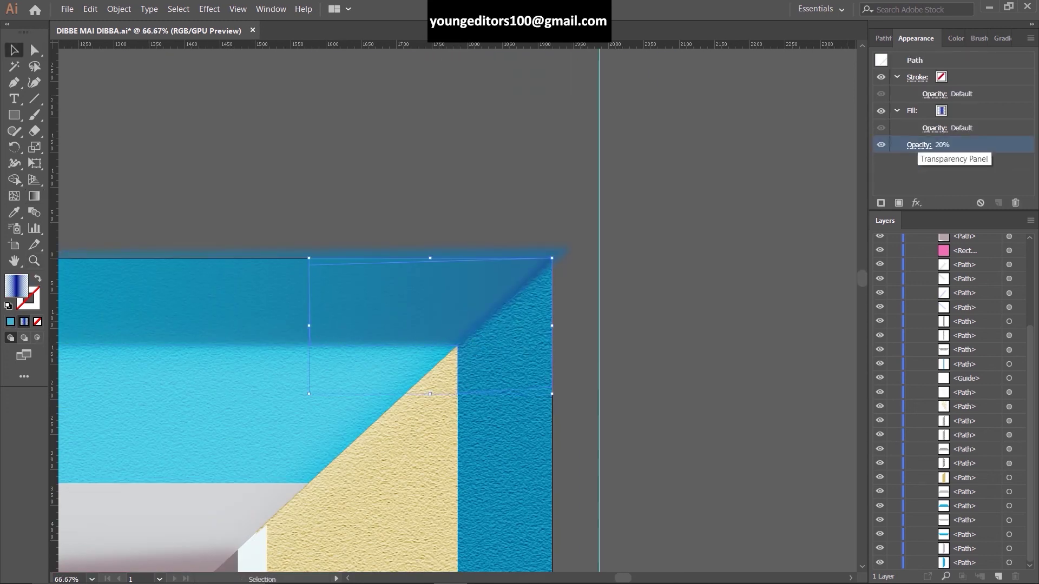